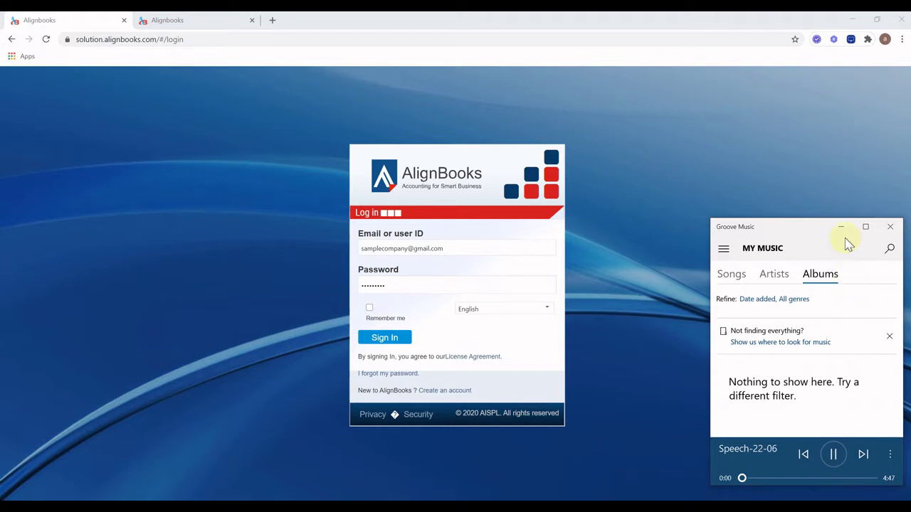
Minimise the Groove Music window so the AlignBooks login page is visible
click(841, 227)
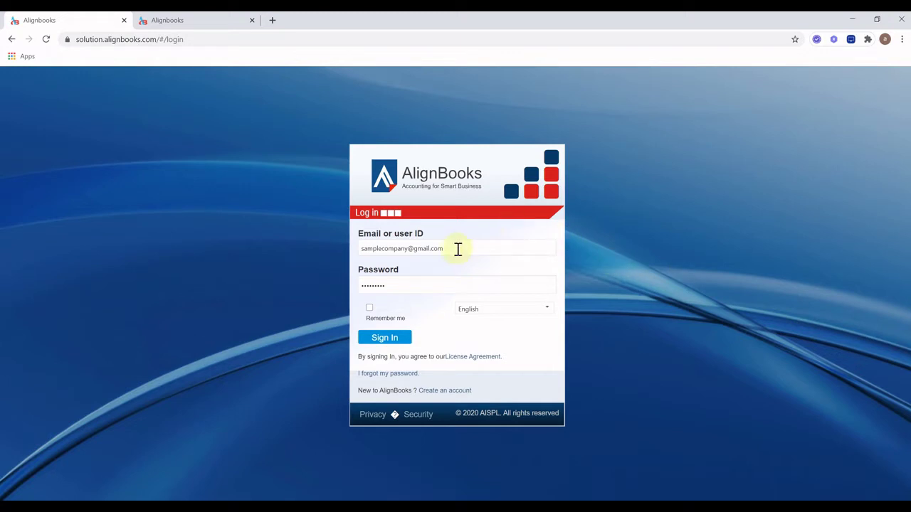
Sign in and start a new Sales Invoice (000801) from the Sales menu
click(382, 338)
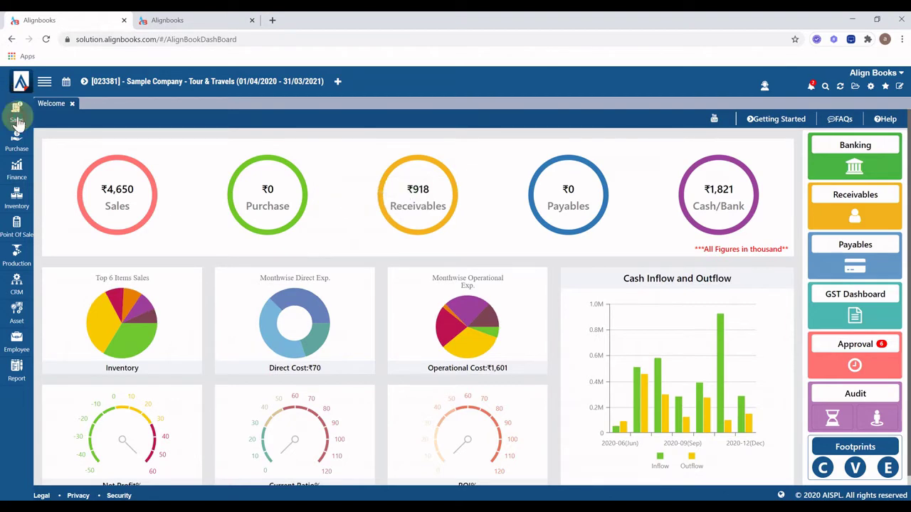
click(17, 118)
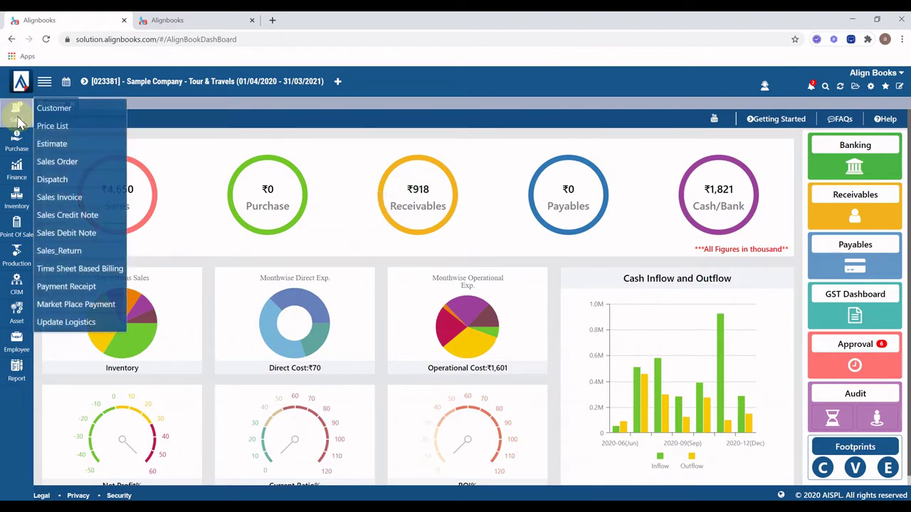
click(63, 198)
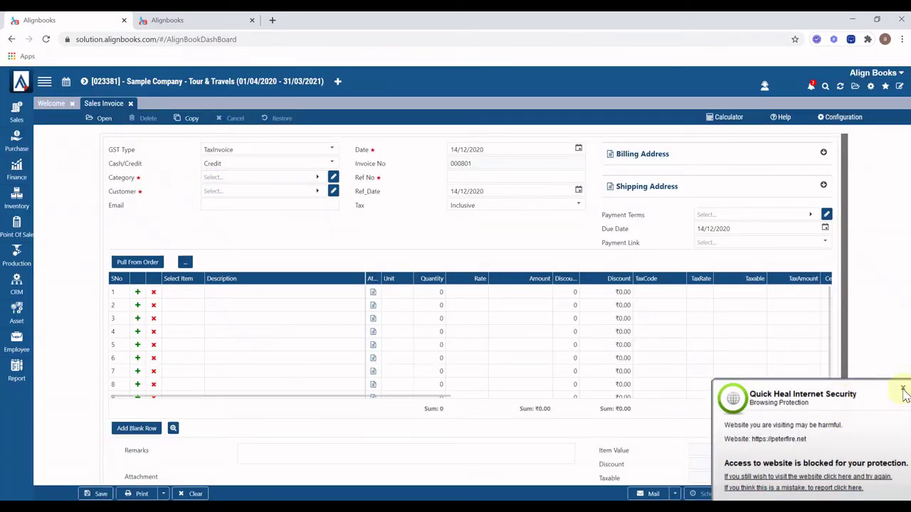
Close the Quick Heal warning and scroll through Sales Invoice 000801 to its ₹0.00 totals
click(902, 388)
mouse_move(845, 275)
mouse_down()
mouse_move(840, 349)
mouse_move(836, 274)
mouse_up()
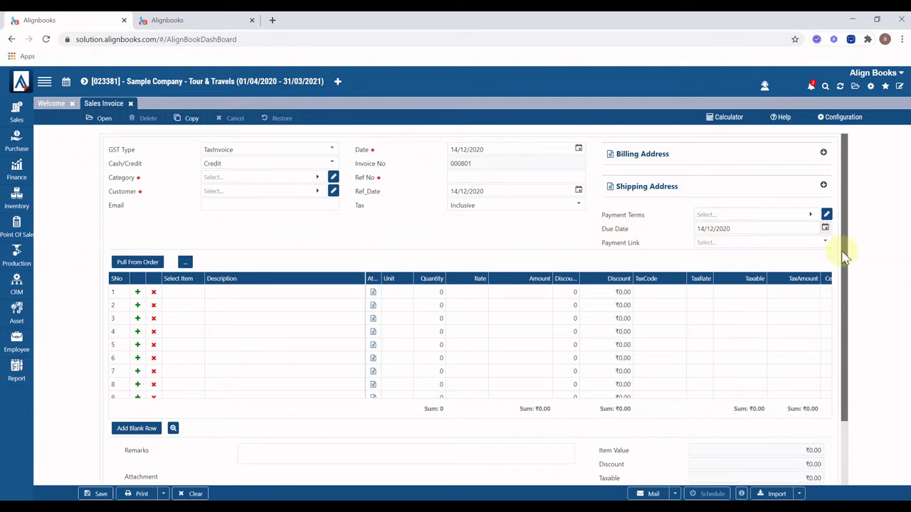
drag(845, 264, 847, 345)
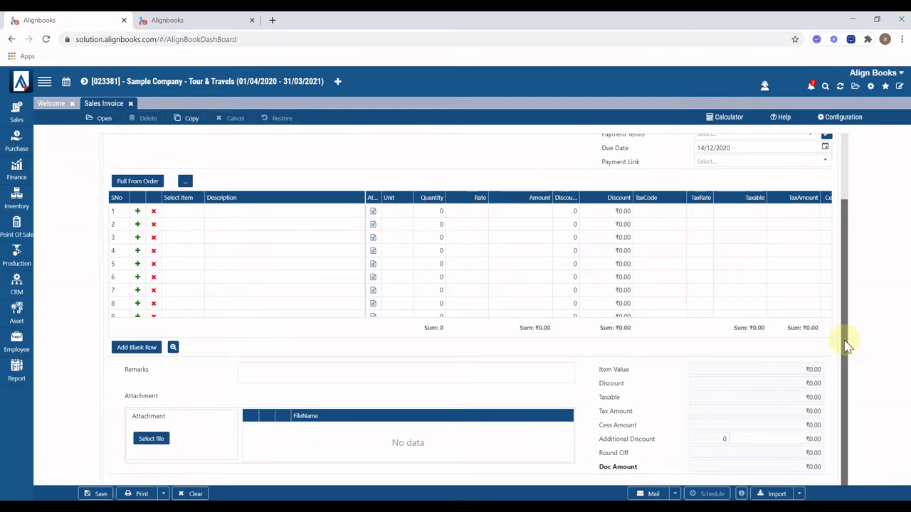
drag(847, 345, 845, 366)
drag(846, 417, 855, 347)
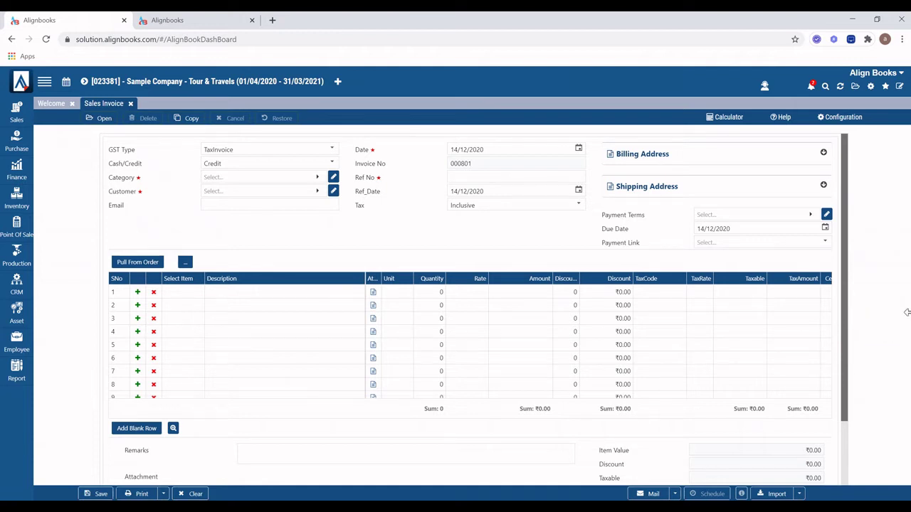
Open Company Setup from the gear menu and scroll through the Sales Setup billing preferences
click(872, 88)
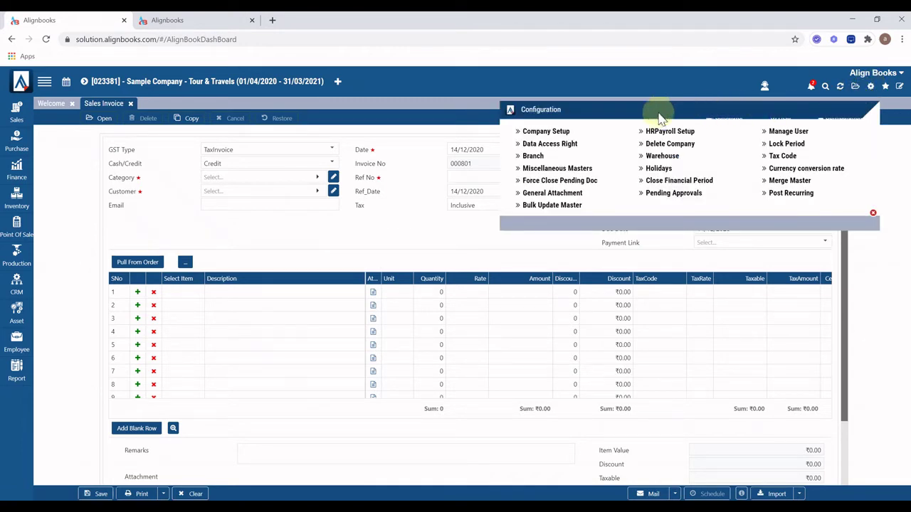
click(553, 134)
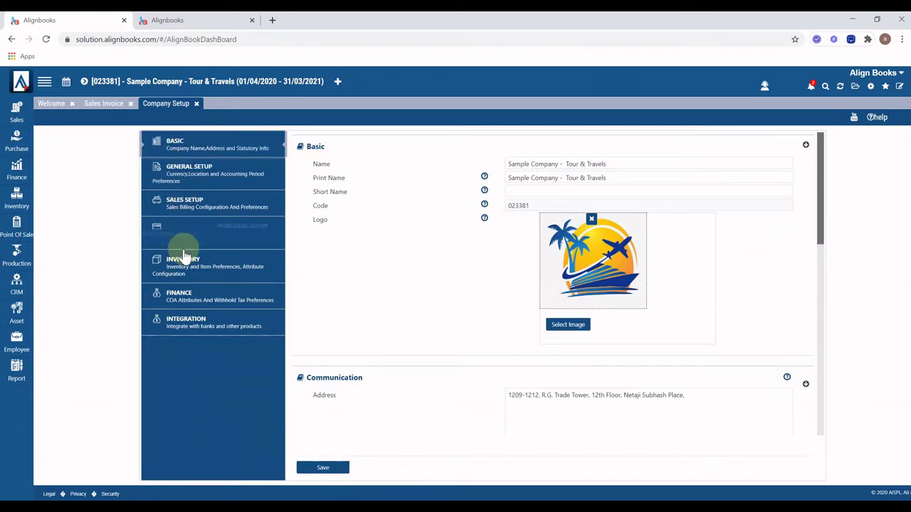
click(184, 206)
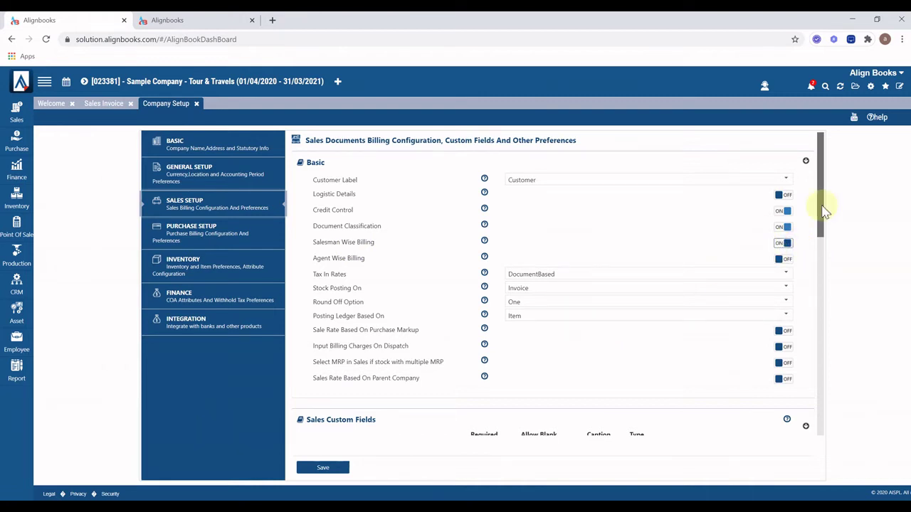
drag(823, 211, 811, 413)
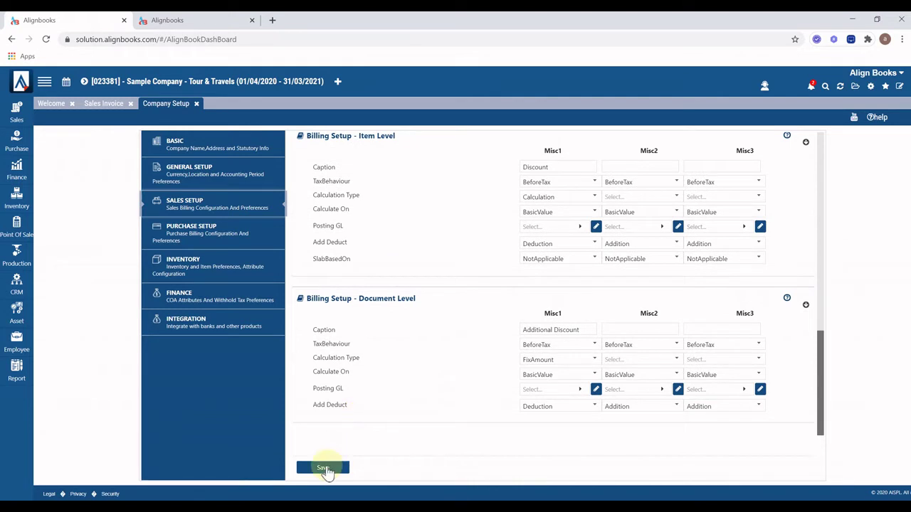
Switch Warehouse to ON in the Inventory preferences and scroll through the remaining settings
click(198, 271)
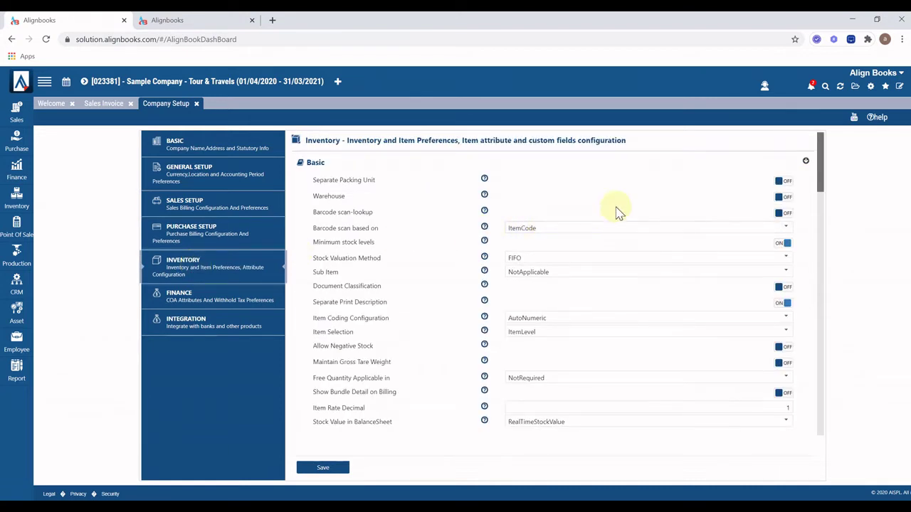
click(783, 198)
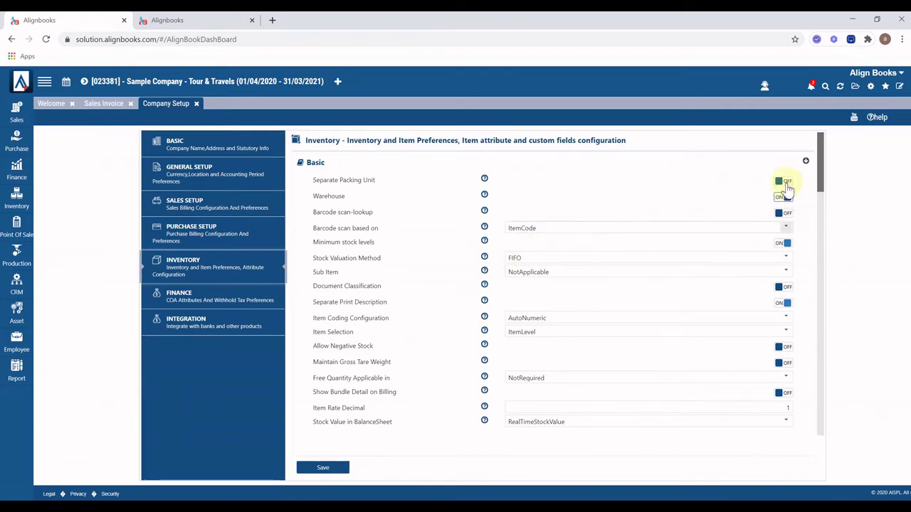
drag(822, 175, 778, 305)
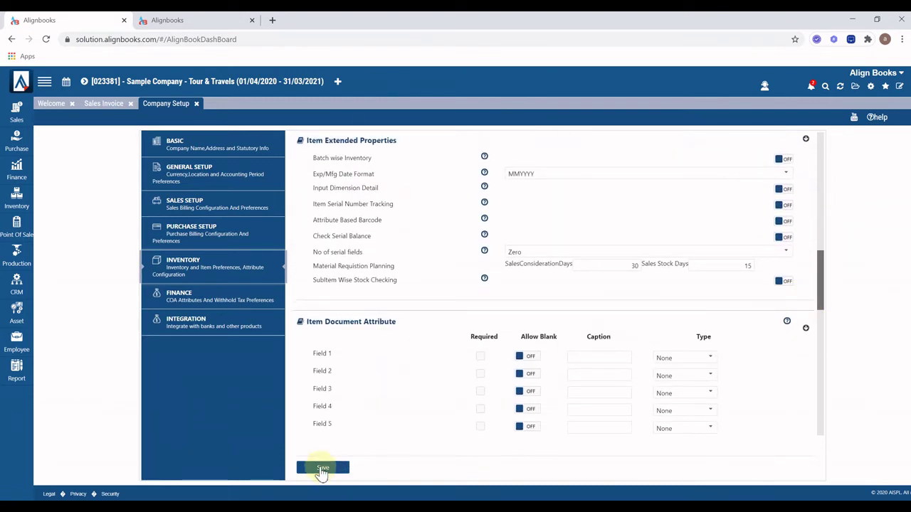
Close Company Setup and scroll the other company's invoice down to its Logistics section
click(197, 103)
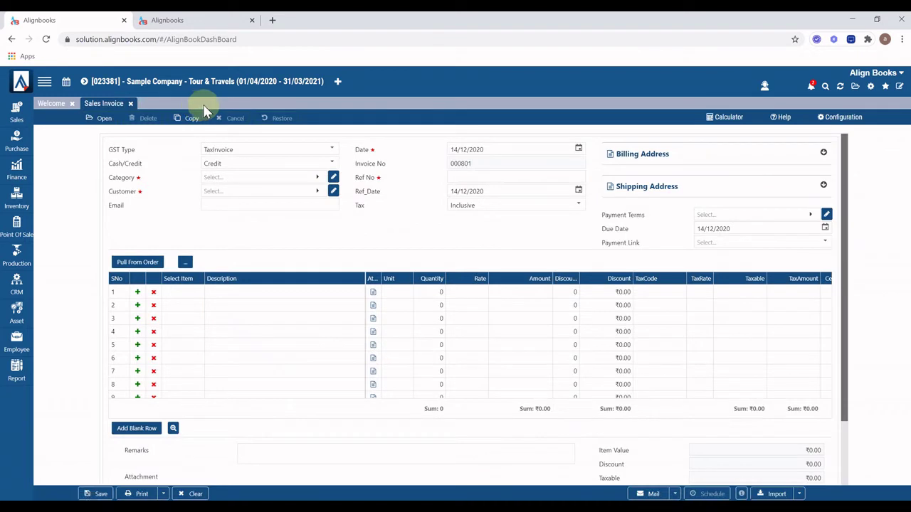
click(180, 20)
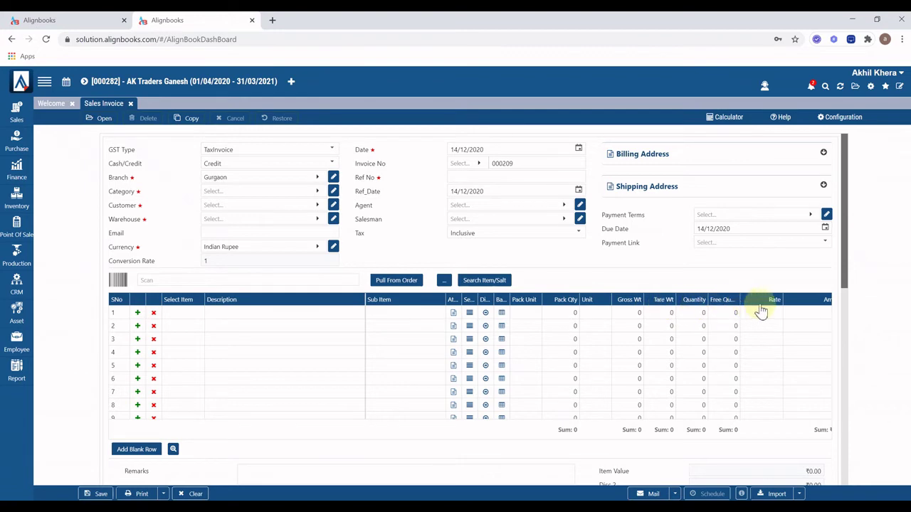
drag(847, 265, 847, 375)
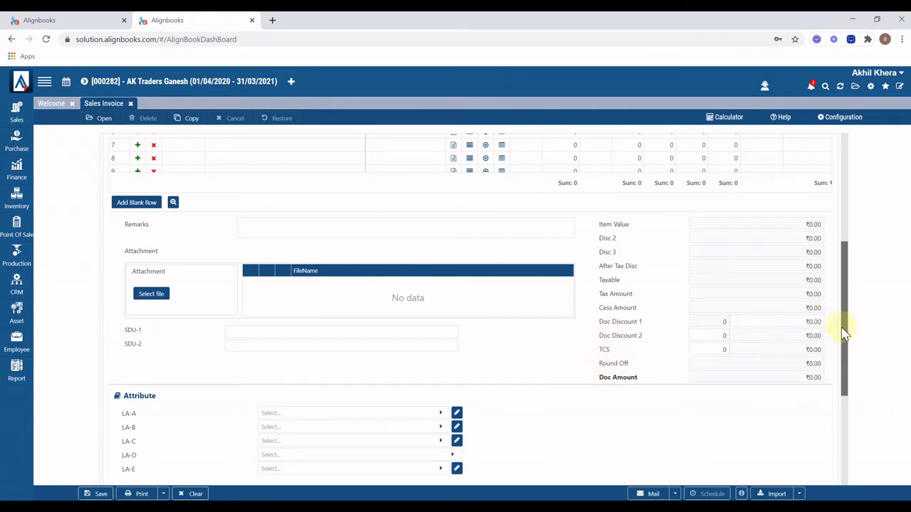
drag(847, 332, 839, 432)
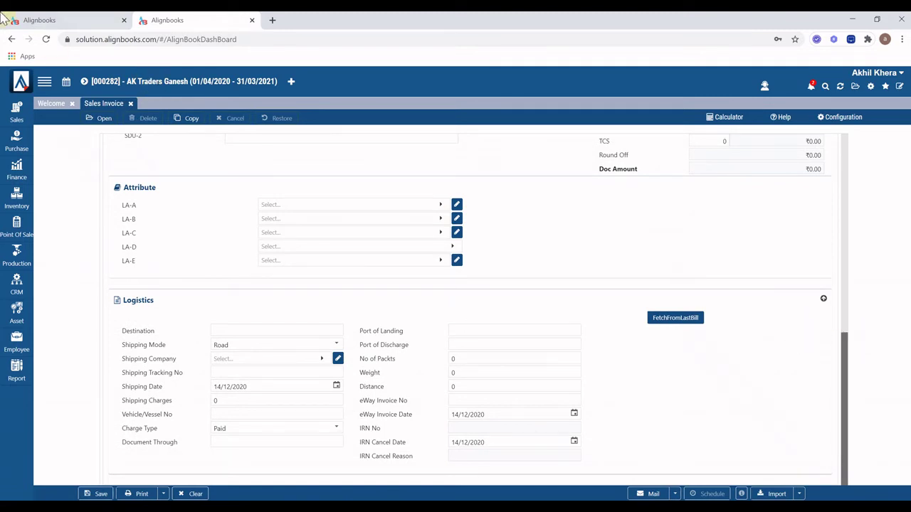
Return to the sample company's invoice and open its Sales Invoice Configuration
click(51, 24)
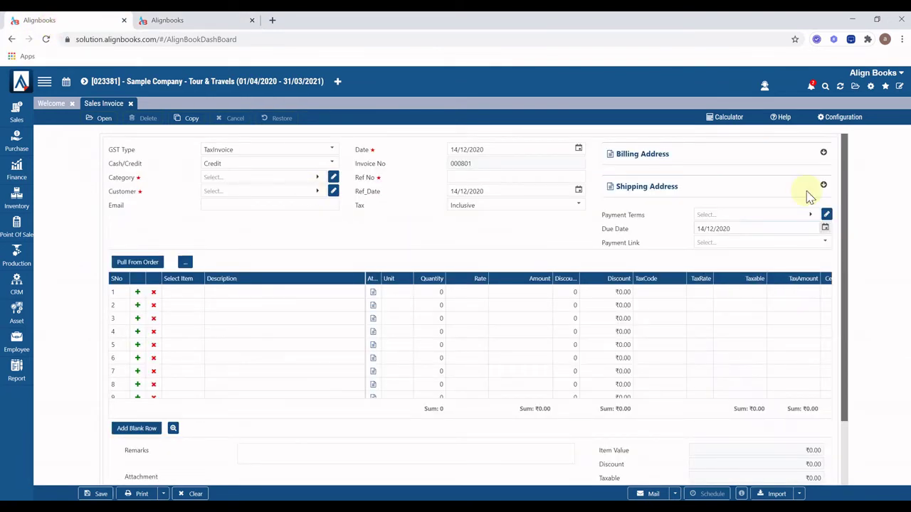
click(838, 125)
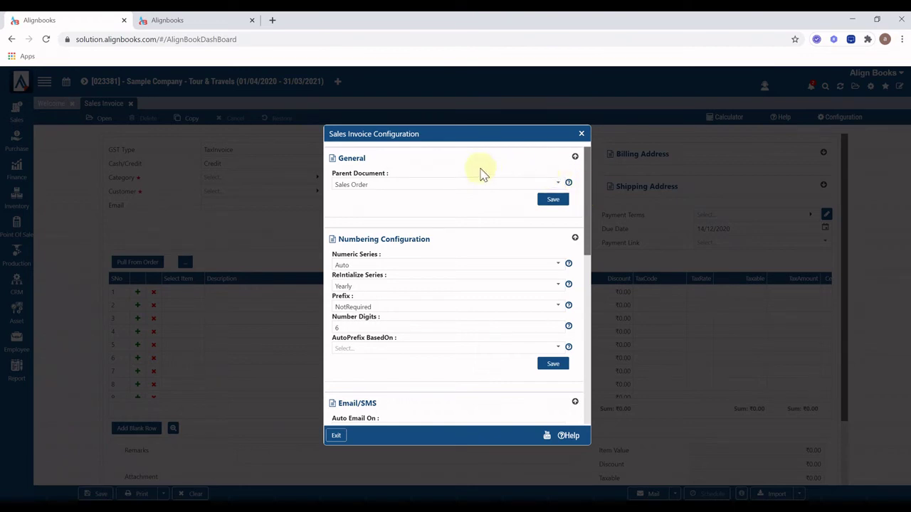
Keep Sales Order as parent and save Auto numbering with no prefix and 6 digits
click(379, 187)
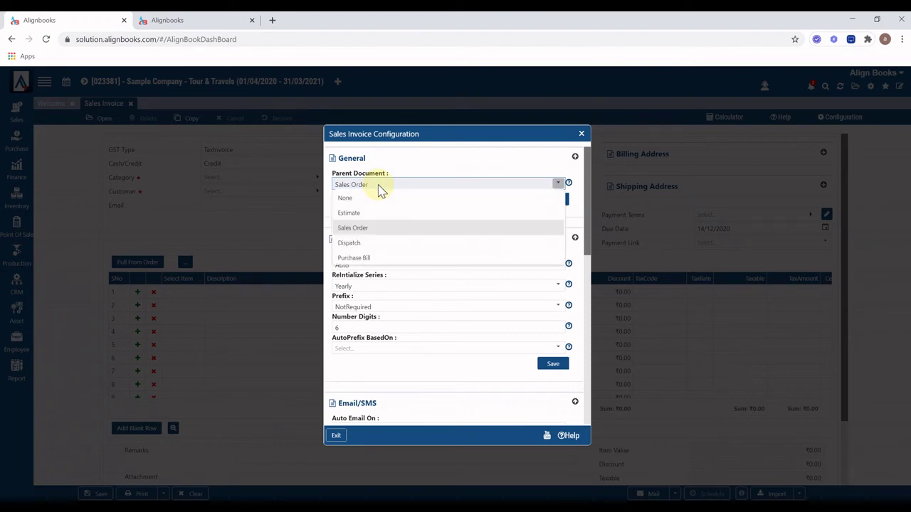
click(378, 185)
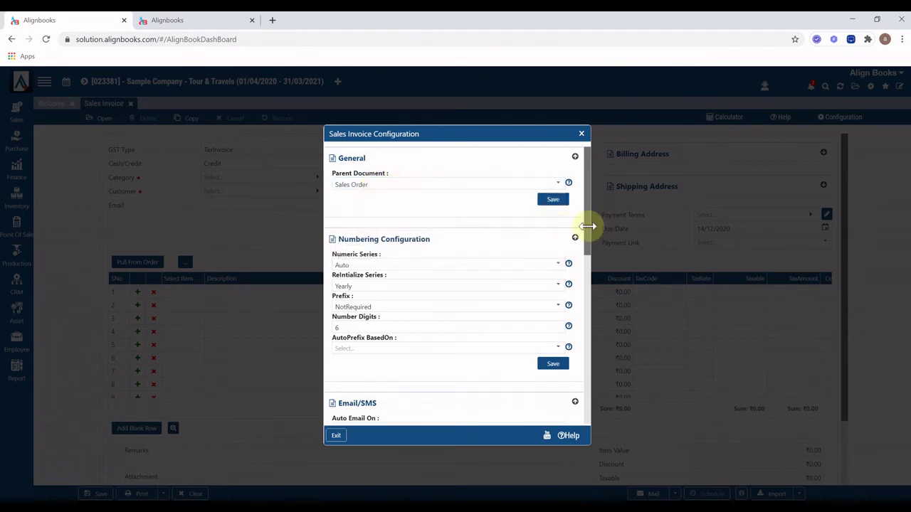
drag(586, 228, 583, 250)
click(430, 203)
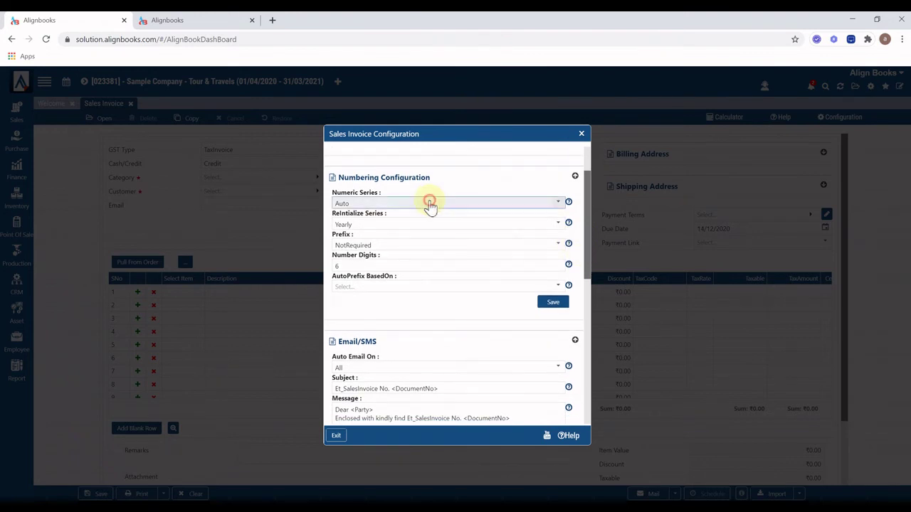
click(401, 245)
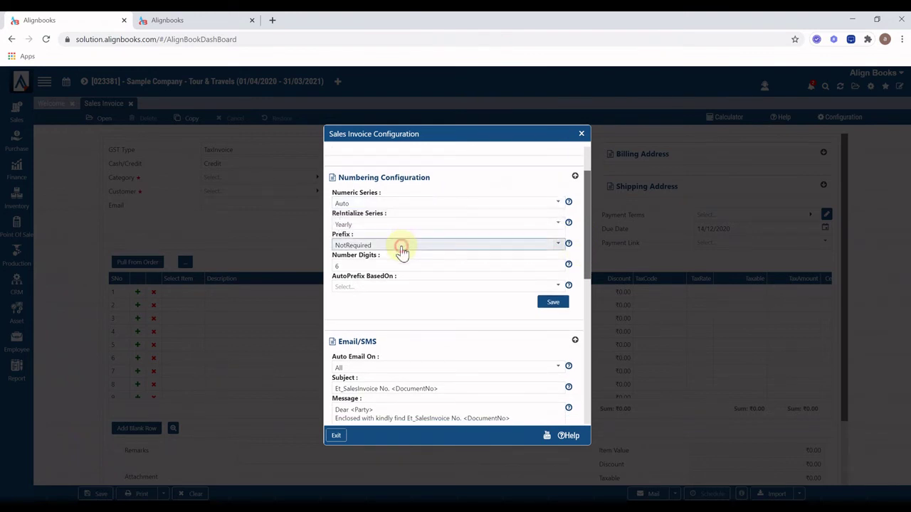
click(402, 260)
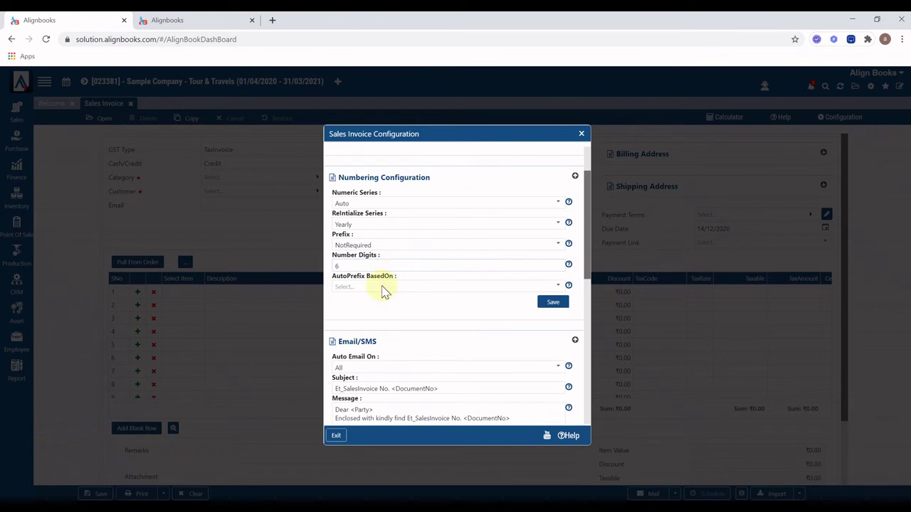
click(382, 287)
click(544, 307)
drag(586, 265, 576, 341)
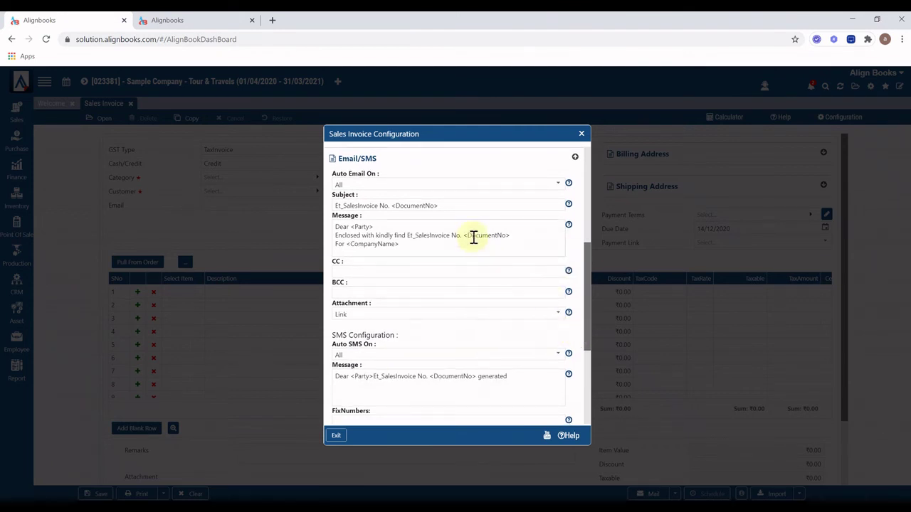
Keep Auto Email On set to All for sales invoices
click(405, 190)
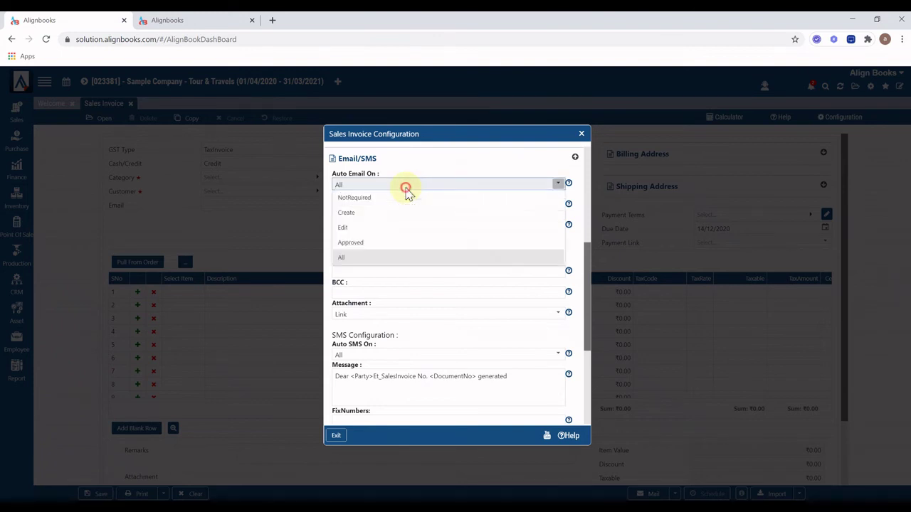
click(406, 188)
drag(588, 297, 588, 367)
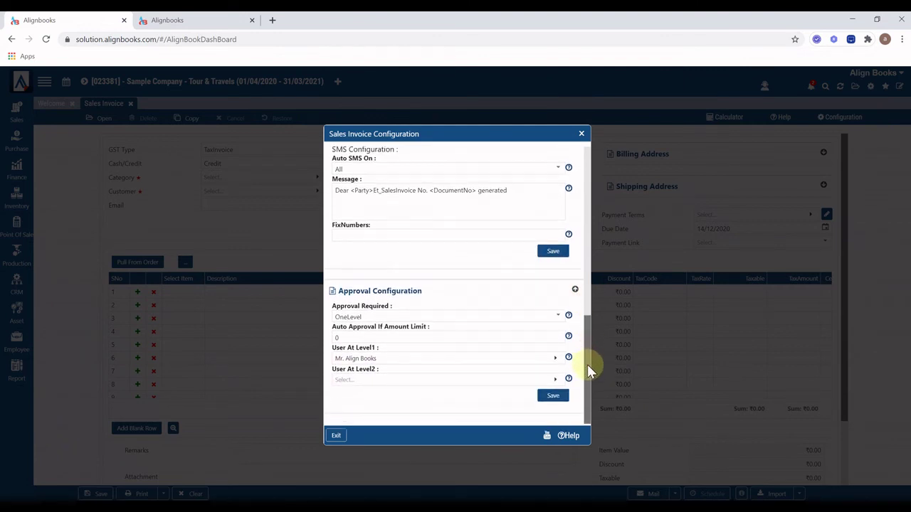
Save OneLevel approval with the current User At Level1 approver
click(556, 316)
click(472, 340)
click(555, 359)
click(556, 361)
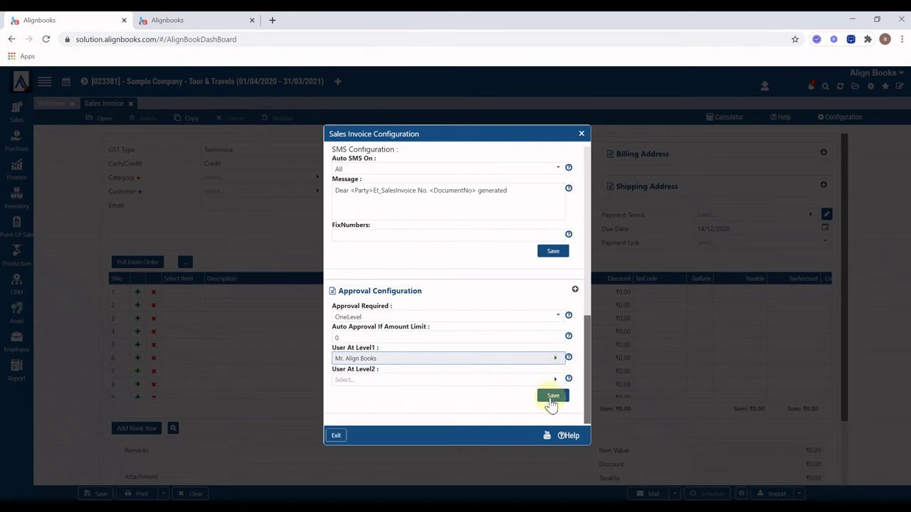
click(336, 434)
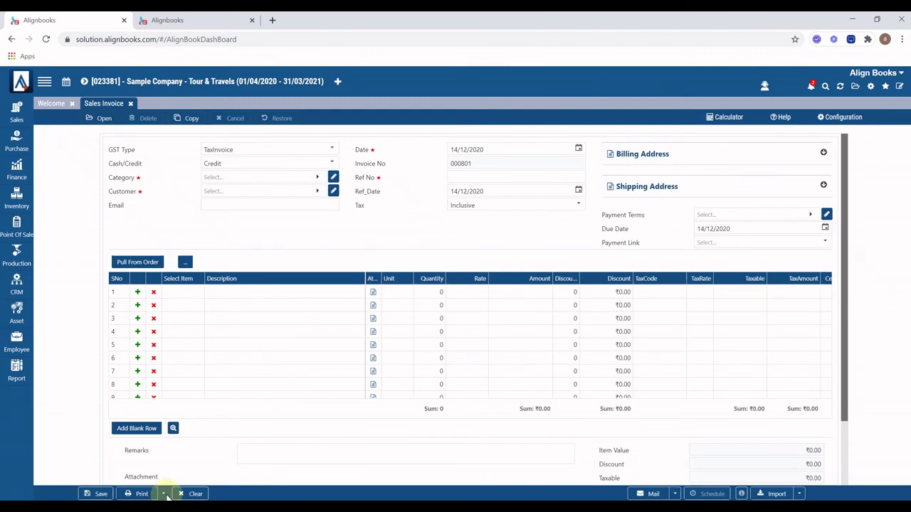
In the invoice Print Configuration, set the Default Format to *AB_AB_TAX_INVOICE
click(165, 495)
click(161, 481)
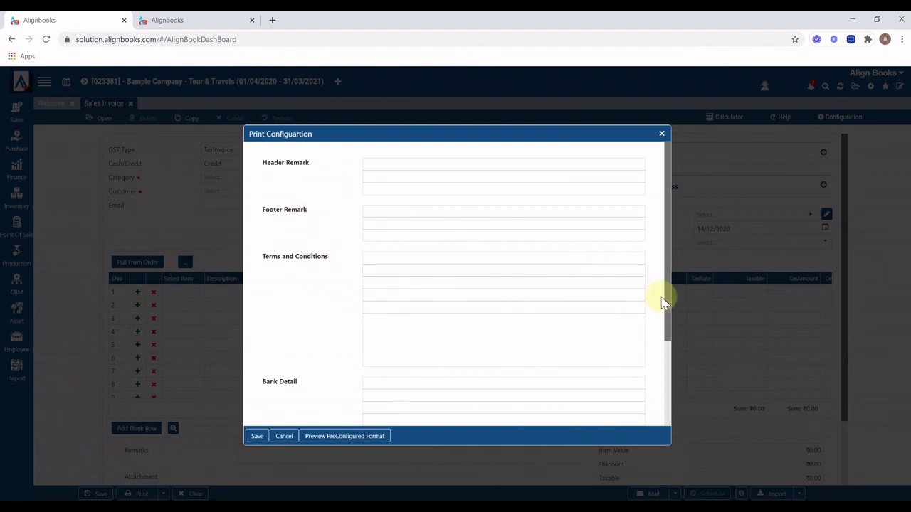
drag(669, 310, 664, 402)
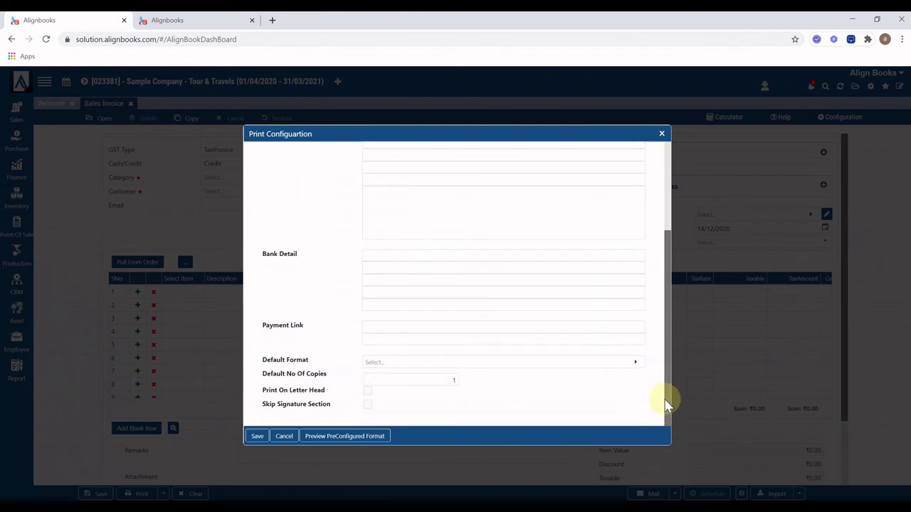
click(635, 363)
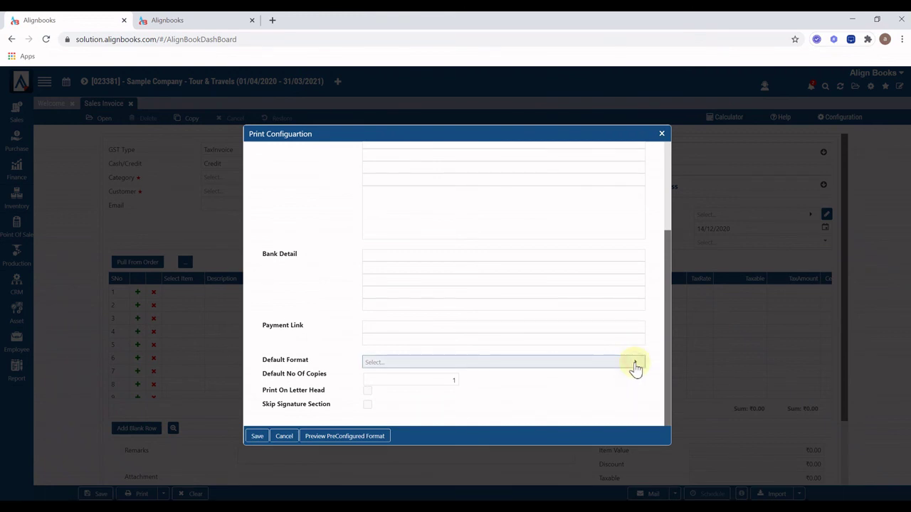
scroll(550, 278, down, 15)
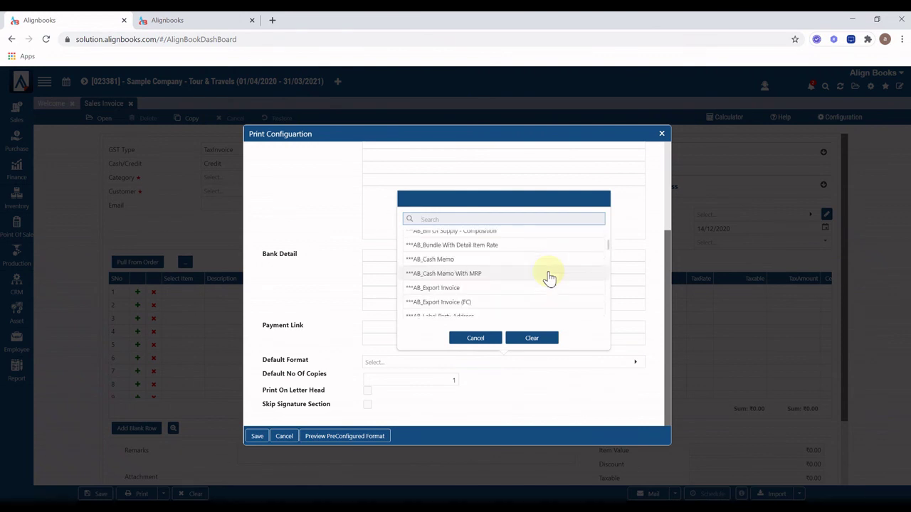
scroll(550, 277, up, 15)
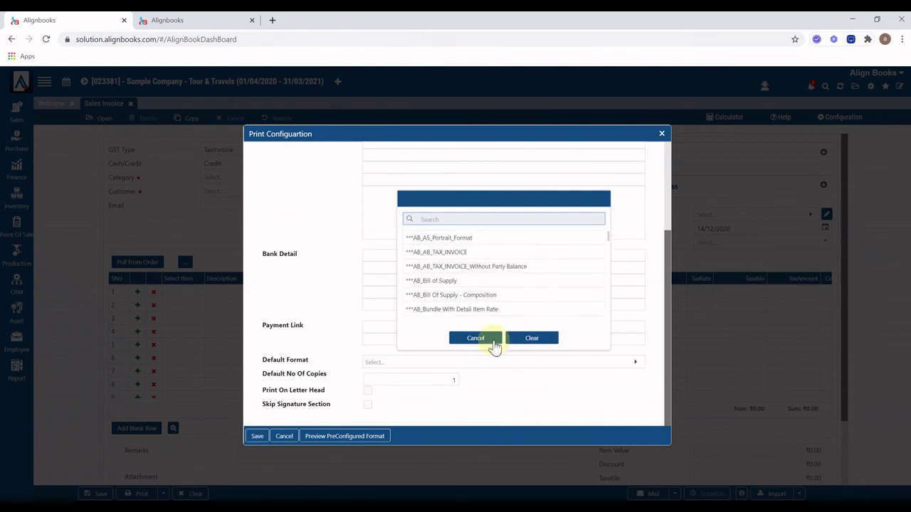
click(451, 253)
click(328, 437)
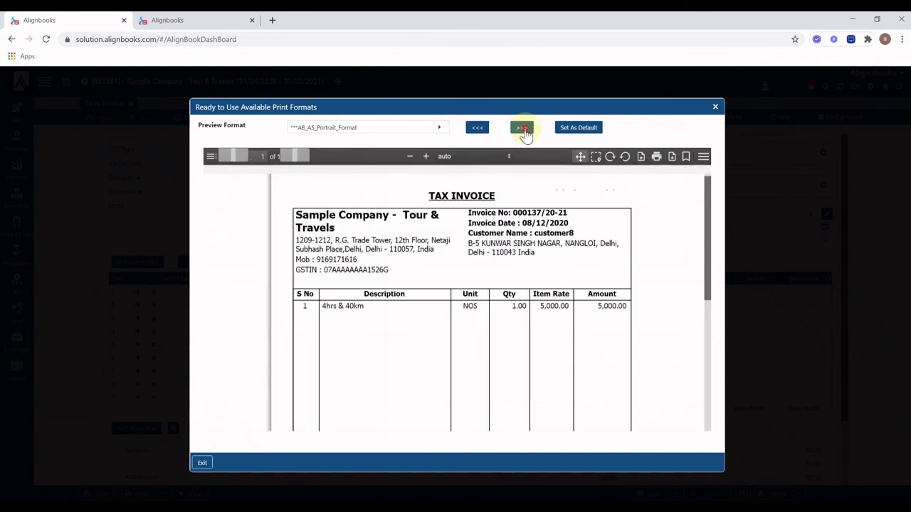
click(523, 133)
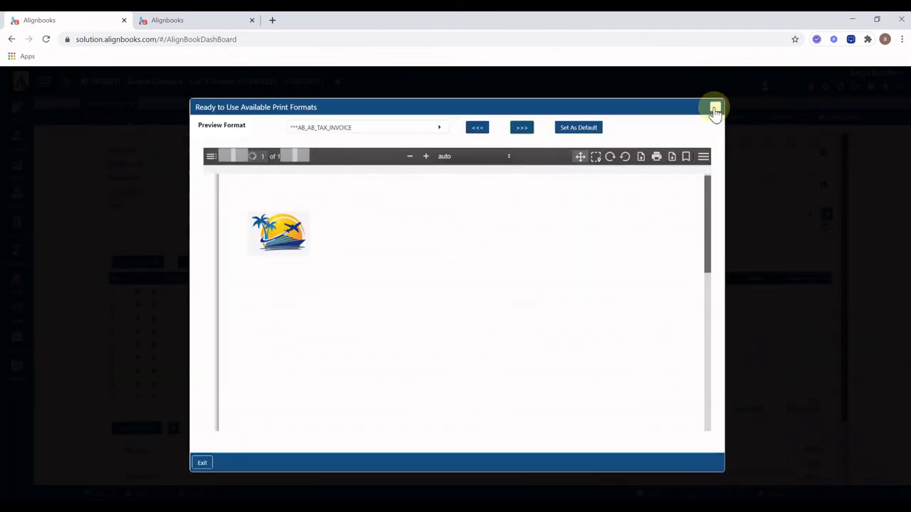
click(715, 110)
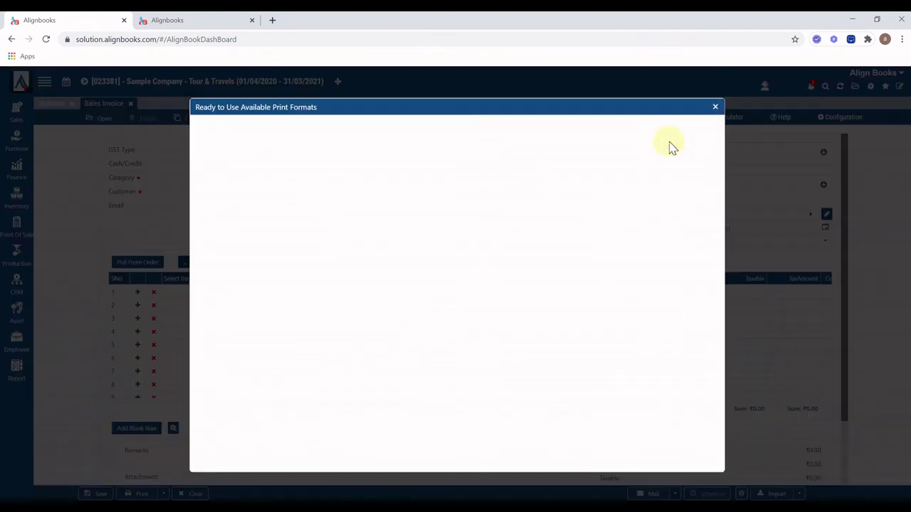